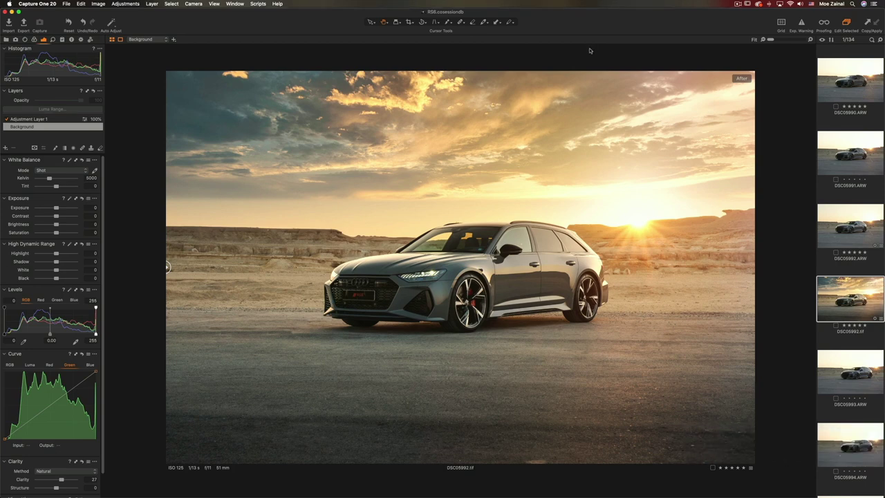
Step: Open the unedited DSC05992.ARW raw, zoom into the people on the ridge, then fit back out
click(836, 224)
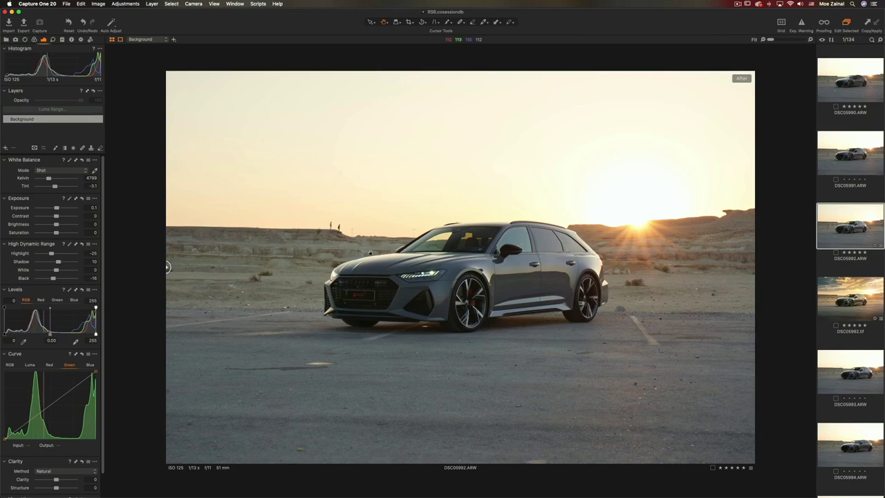
drag(339, 215, 339, 215)
click(339, 215)
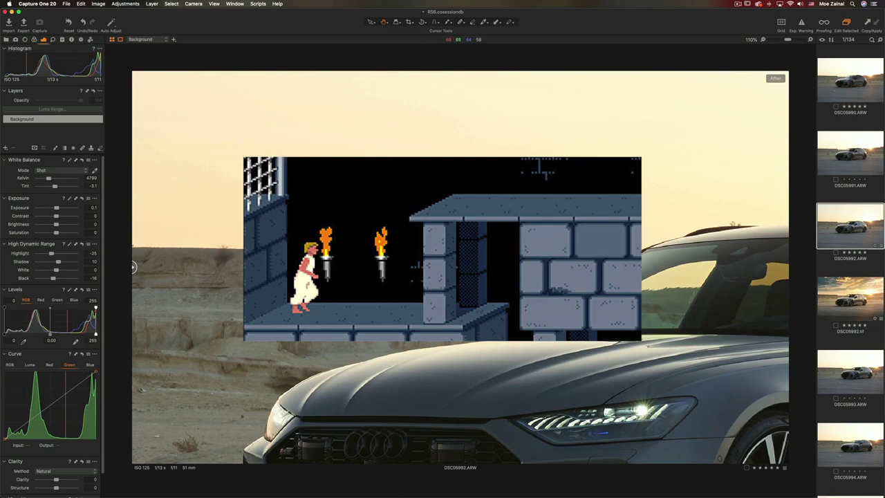
key(super+0)
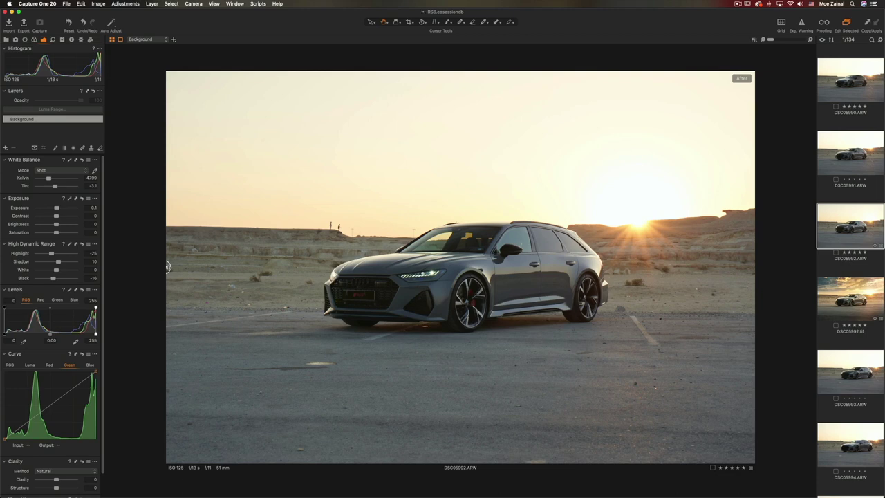
Step: Slide the Before/After divider across the RS6 to compare unedited and adjusted versions
drag(168, 267, 708, 267)
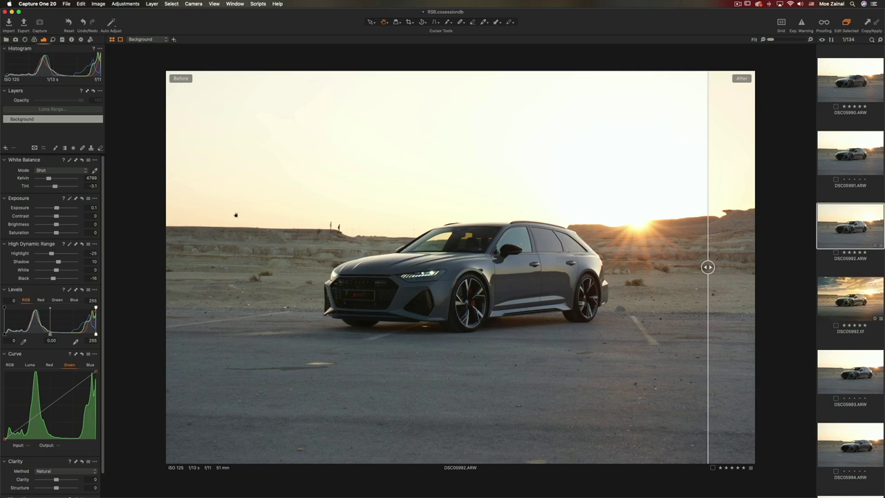
drag(707, 267, 438, 268)
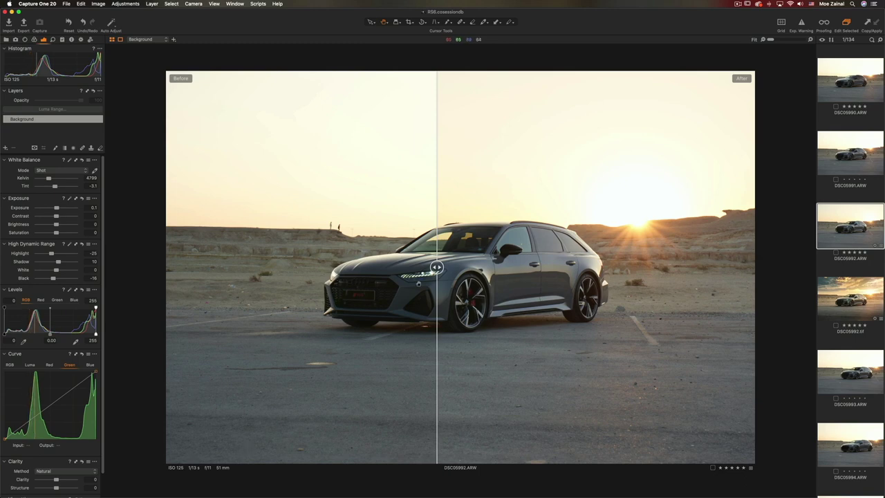
mouse_move(437, 266)
mouse_down()
mouse_move(586, 267)
mouse_move(131, 267)
mouse_move(645, 267)
mouse_move(168, 267)
mouse_move(639, 267)
mouse_move(371, 267)
mouse_move(422, 267)
mouse_up()
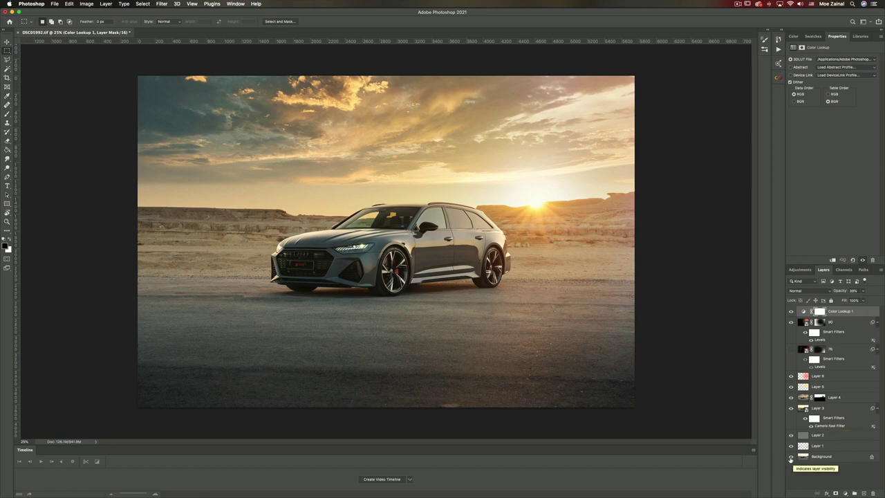
Step: Solo the Background layer, then flip Layer 1 repeatedly to review the people and road-mark cleanup
alt+click(791, 457)
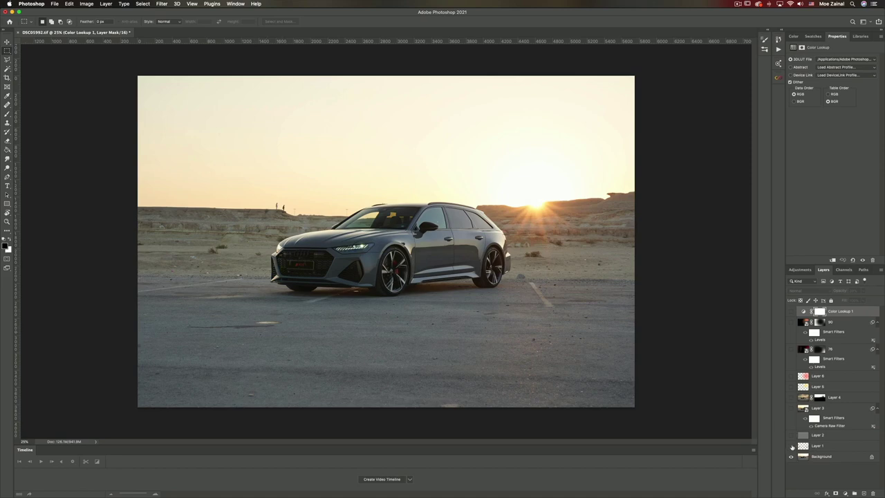
click(792, 447)
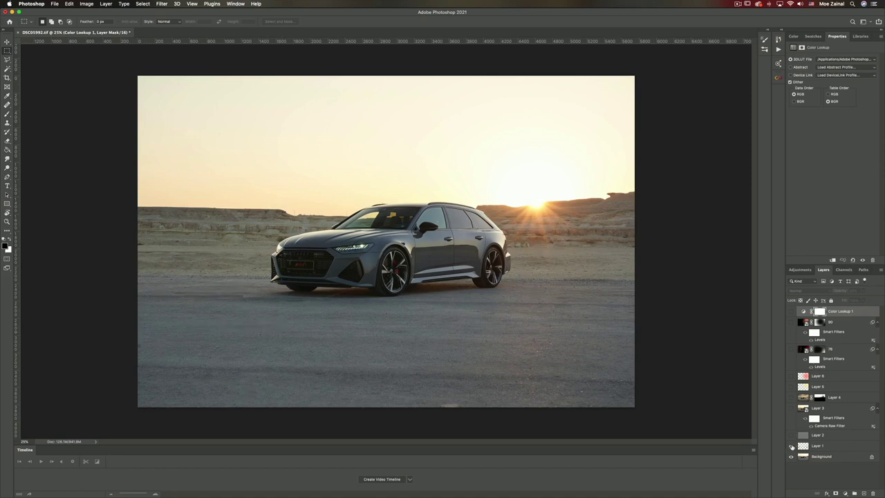
click(792, 447)
click(791, 446)
click(792, 447)
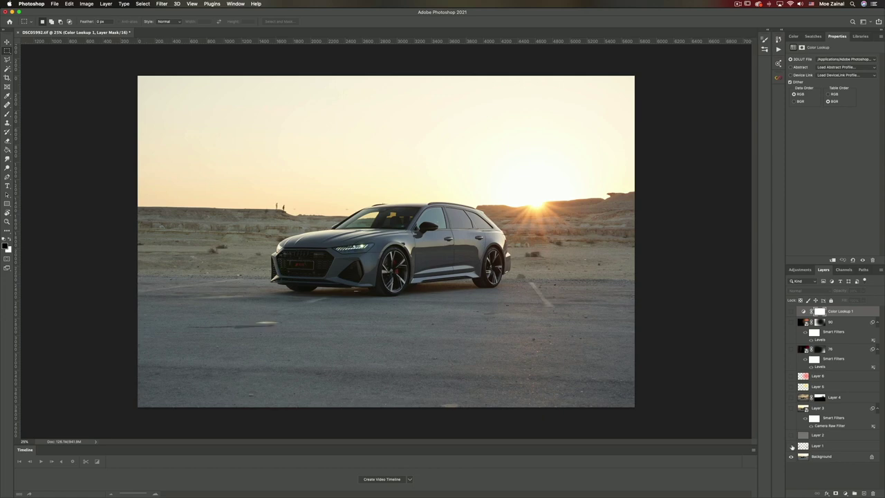
click(791, 447)
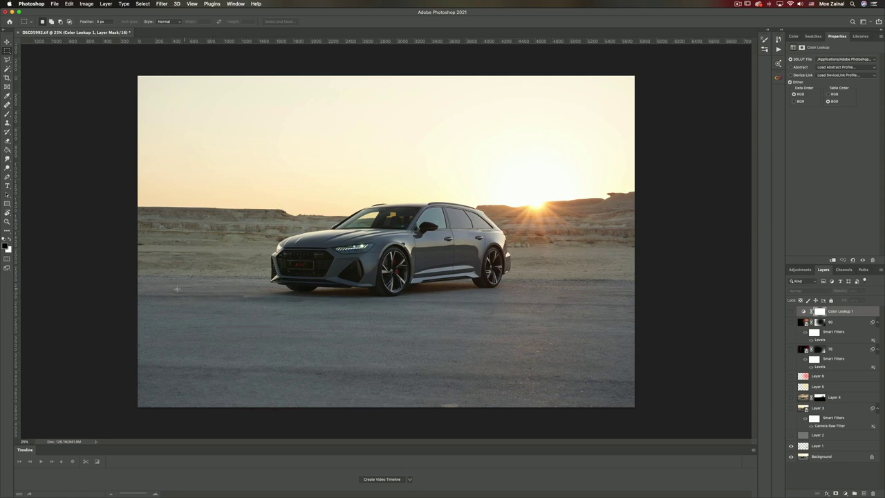
click(791, 447)
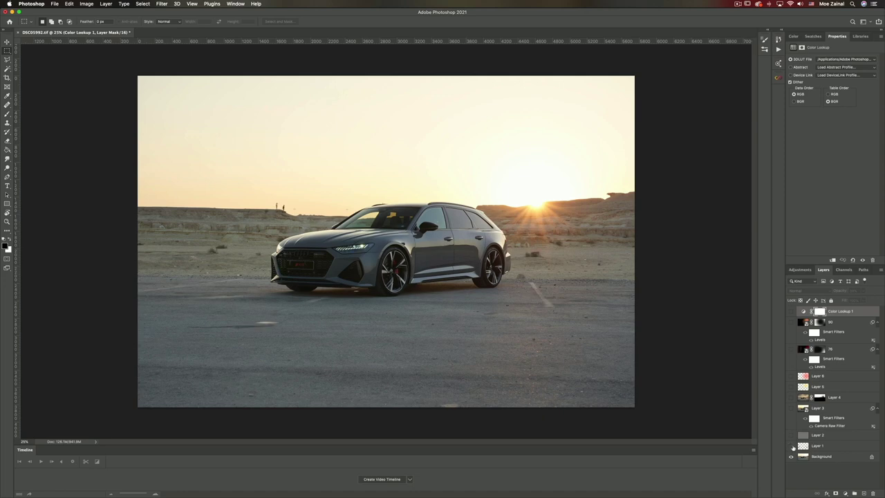
click(791, 447)
click(792, 447)
click(791, 446)
click(792, 447)
click(792, 447)
click(804, 447)
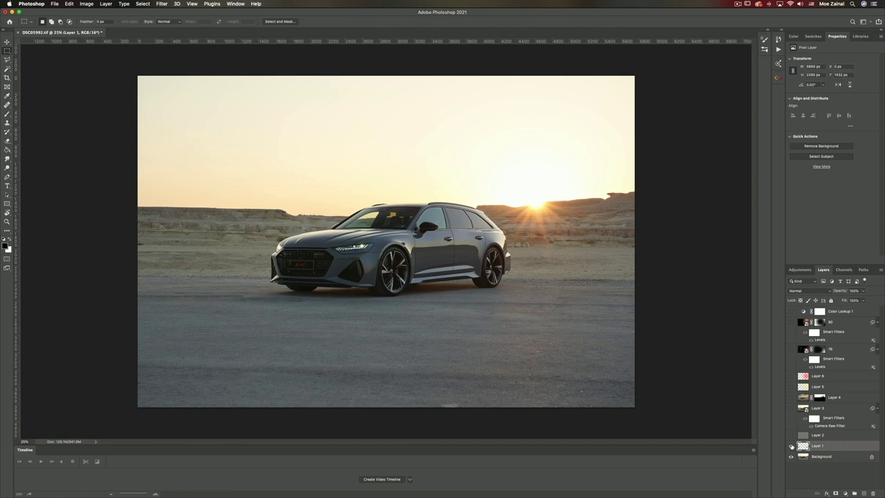
Step: Keep Layer 1 on and show then hide Layer 2 over the whole image
click(791, 447)
click(790, 448)
click(791, 435)
click(791, 436)
Step: Zoom into the car's front and flip Layer 2 to compare the brightened headlight and wheel
scroll(354, 262, up, 5)
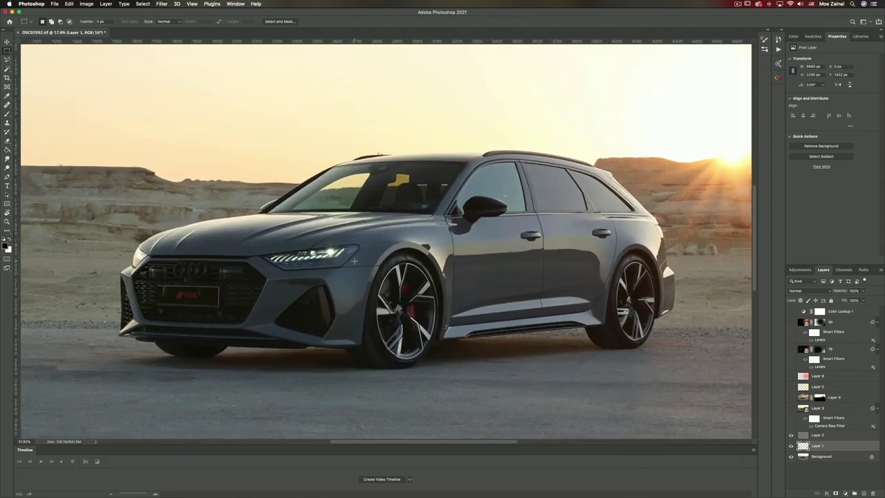
scroll(354, 261, left, 3)
scroll(384, 236, up, 2)
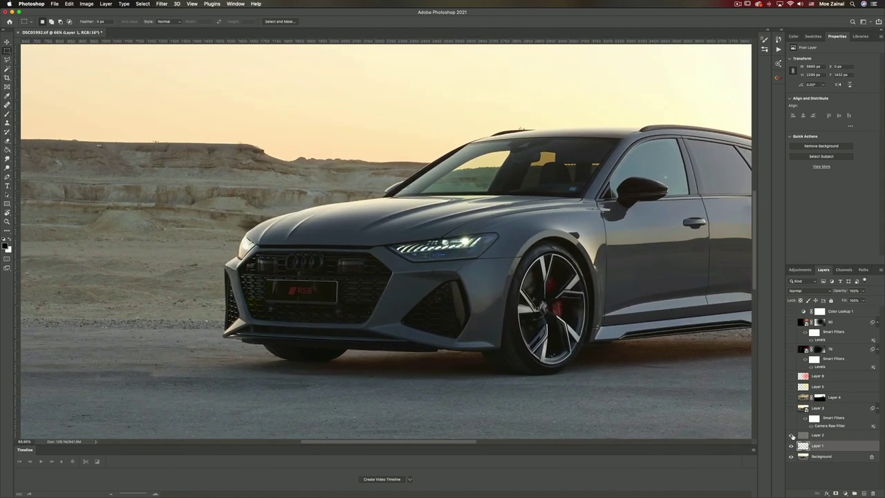
click(792, 435)
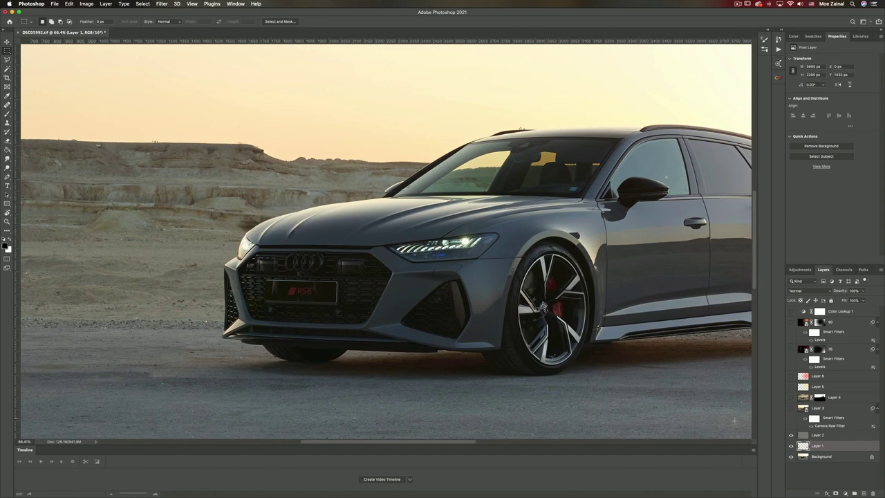
click(792, 435)
click(792, 435)
click(792, 435)
click(792, 435)
click(792, 436)
click(792, 436)
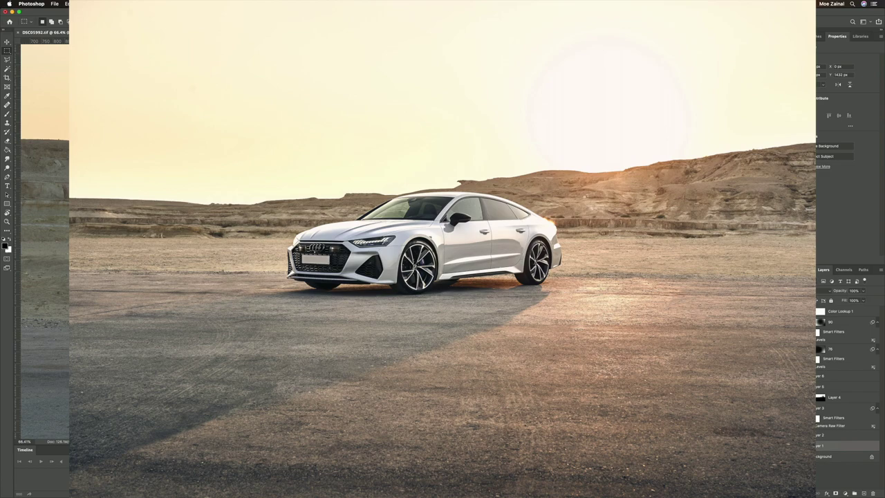
Step: Fit the image, turn on Layers 2 and 3, and open Layer 3's Camera Raw Filter
key(super+0)
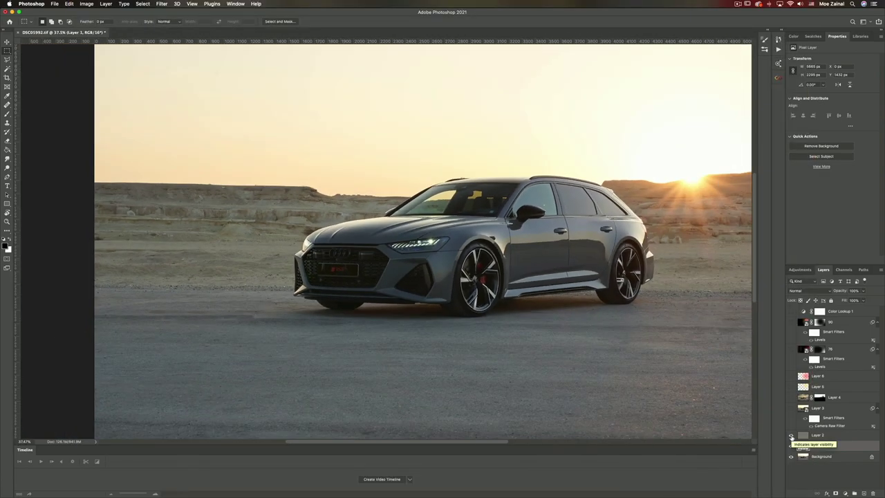
click(792, 436)
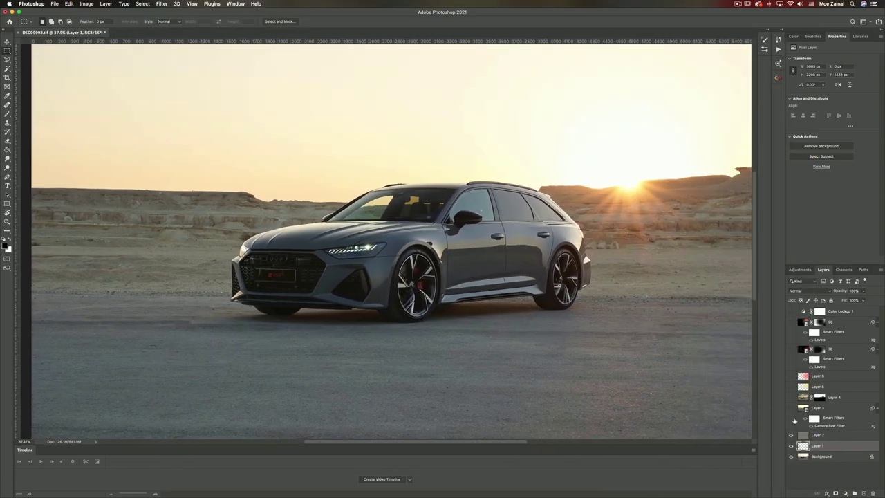
key(super+0)
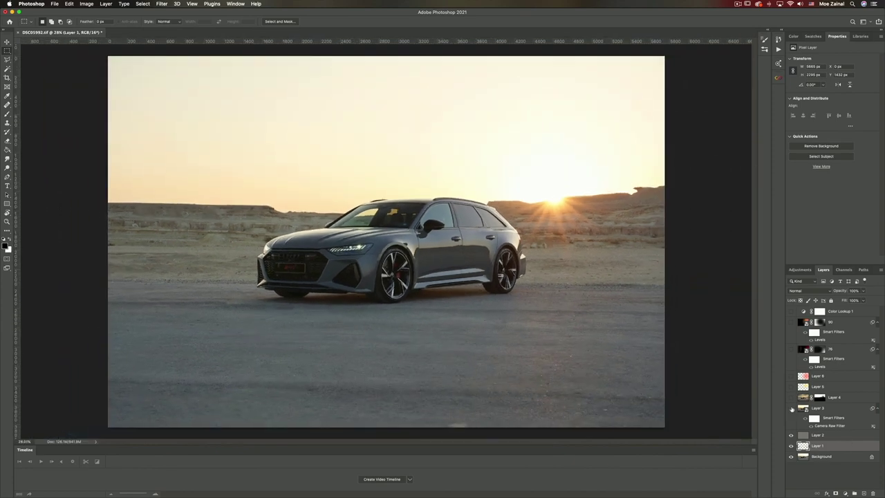
click(791, 409)
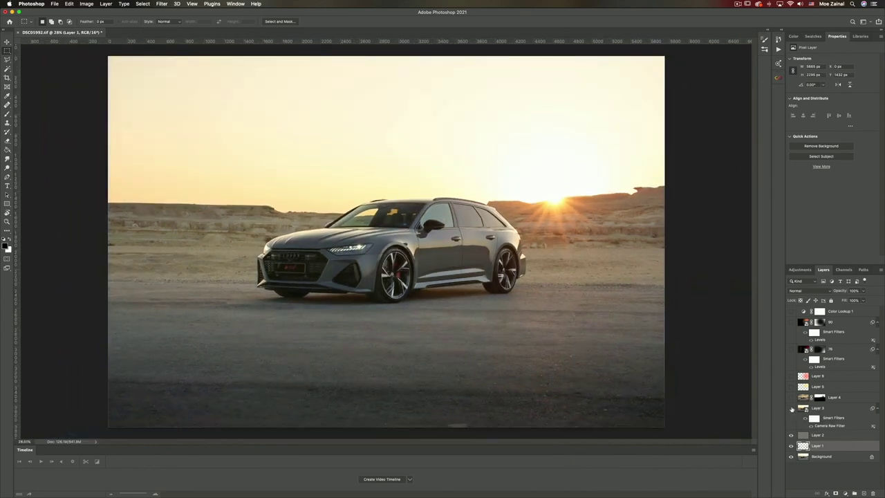
click(792, 409)
click(792, 408)
click(829, 427)
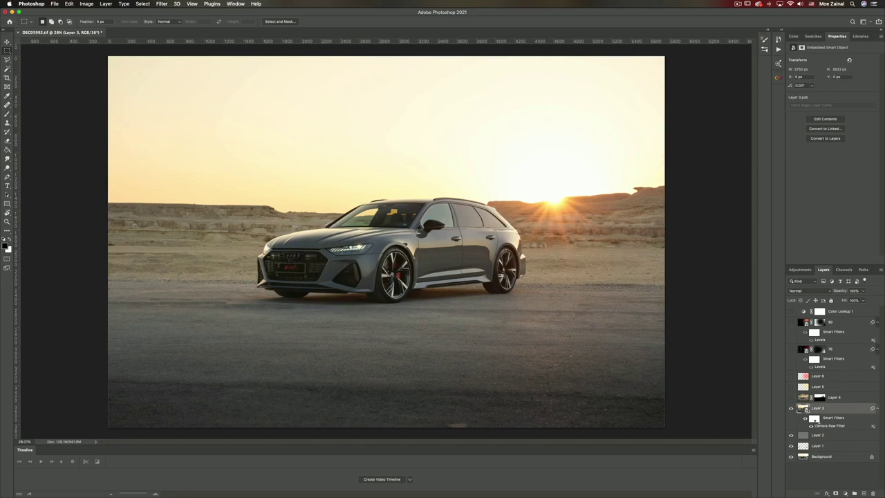
double_click(817, 425)
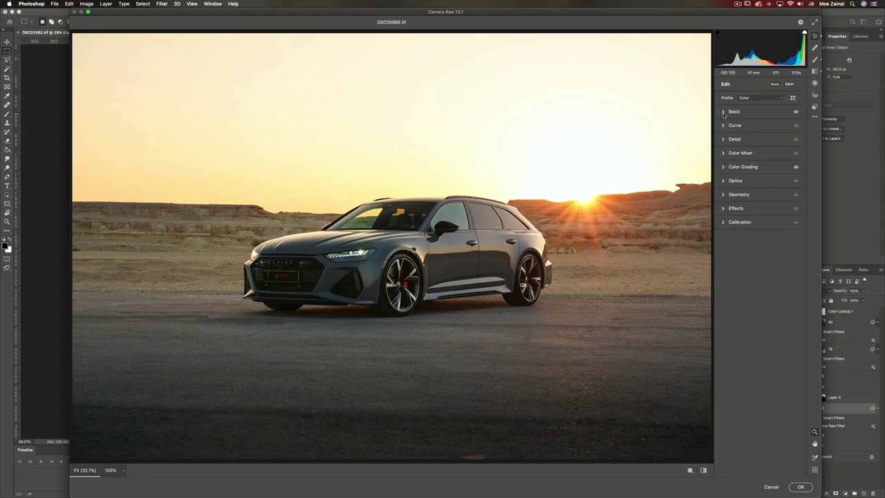
Step: Collapse the Basic panel and expand Color Grading to show its shadows, midtones and highlights wheels
click(724, 113)
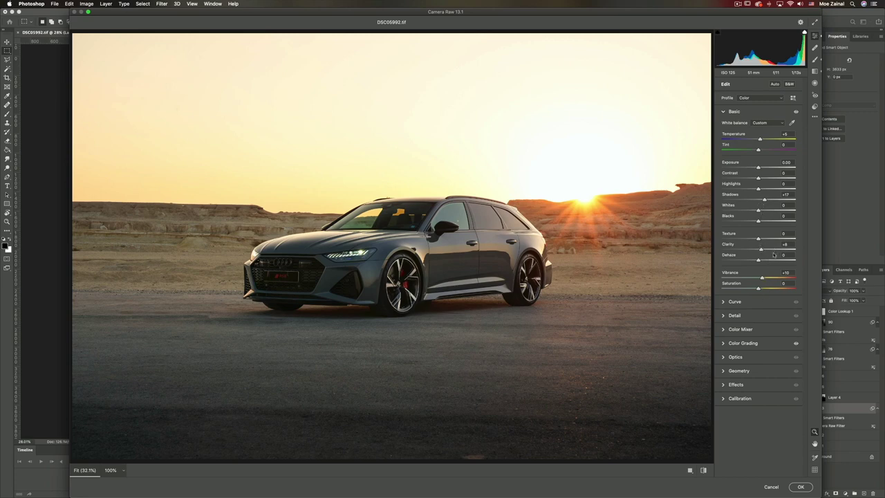
click(722, 343)
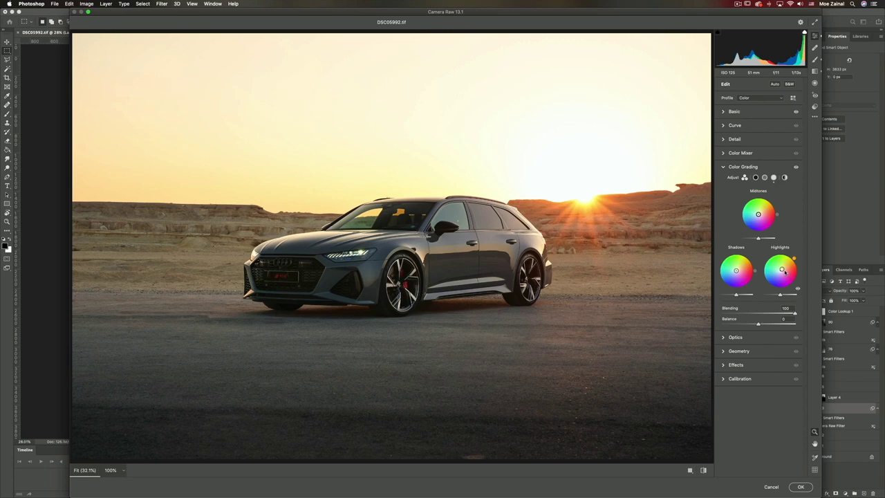
Step: Darken the road with a -1.25 Exposure graduated filter, then select the car's brightening brush edit
click(773, 177)
key(g)
drag(379, 284, 381, 459)
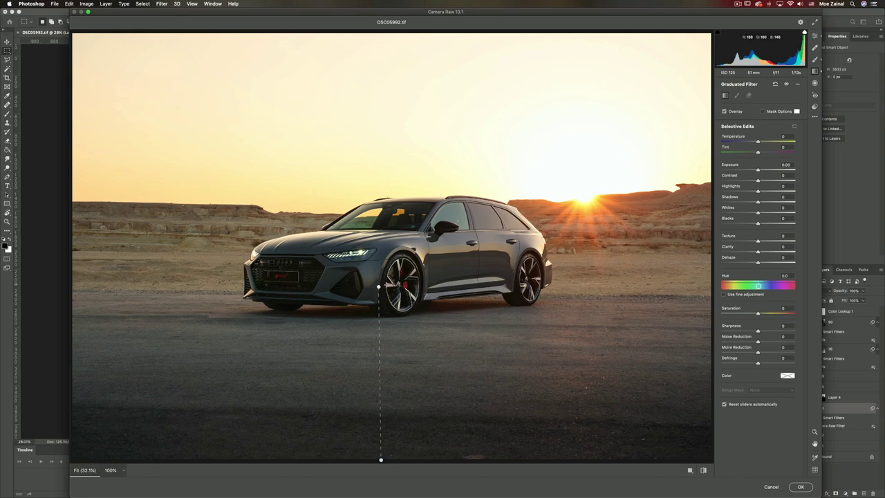
click(379, 288)
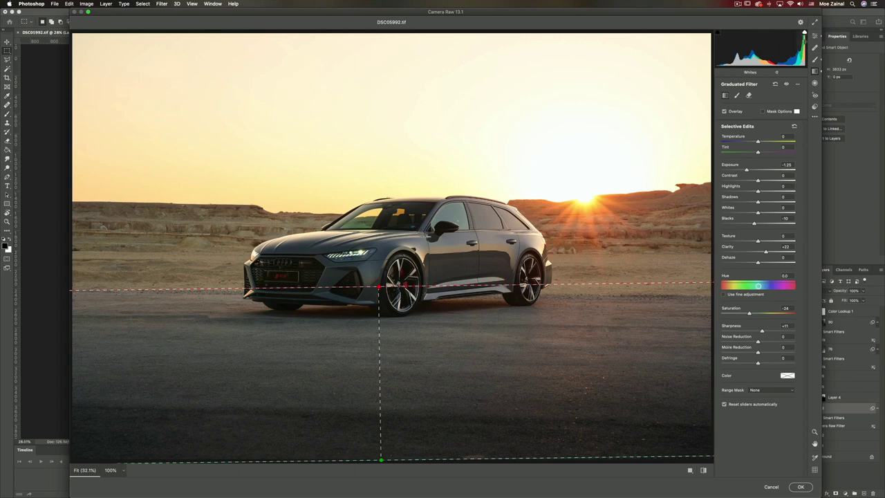
key(k)
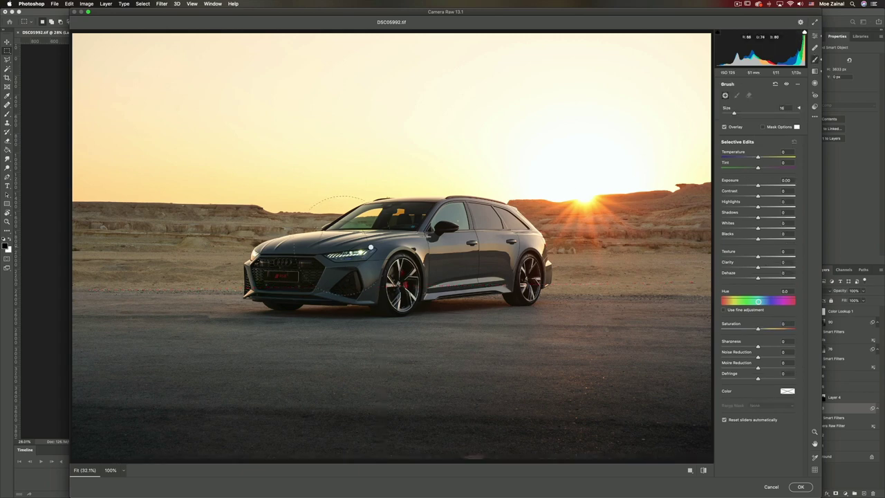
click(371, 247)
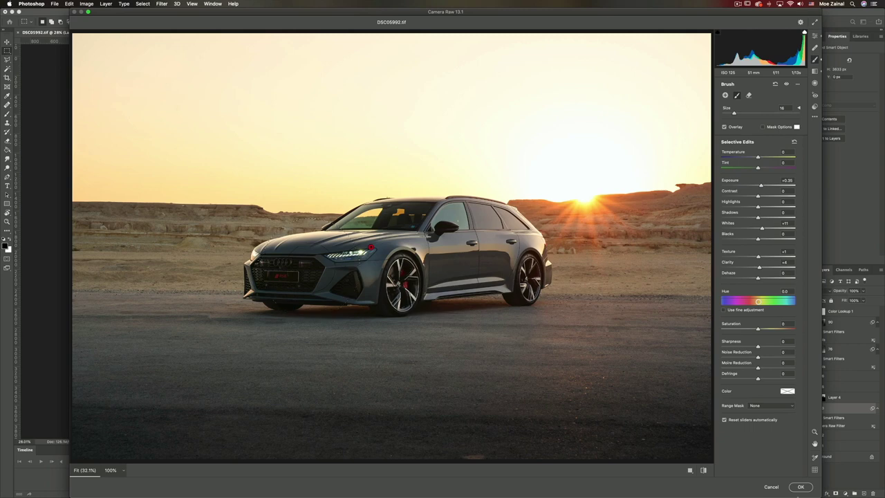
Step: Apply the Camera Raw edits and flip Layer 4's cloudy sky on and off to compare
click(801, 487)
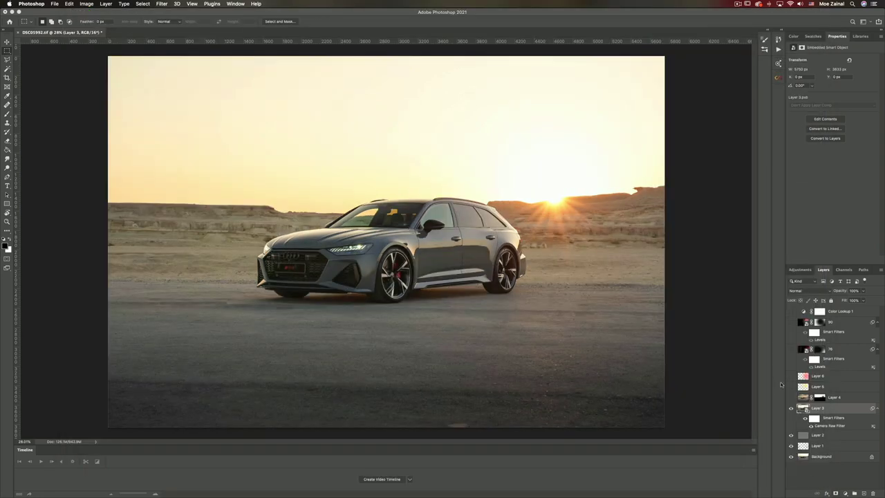
click(791, 398)
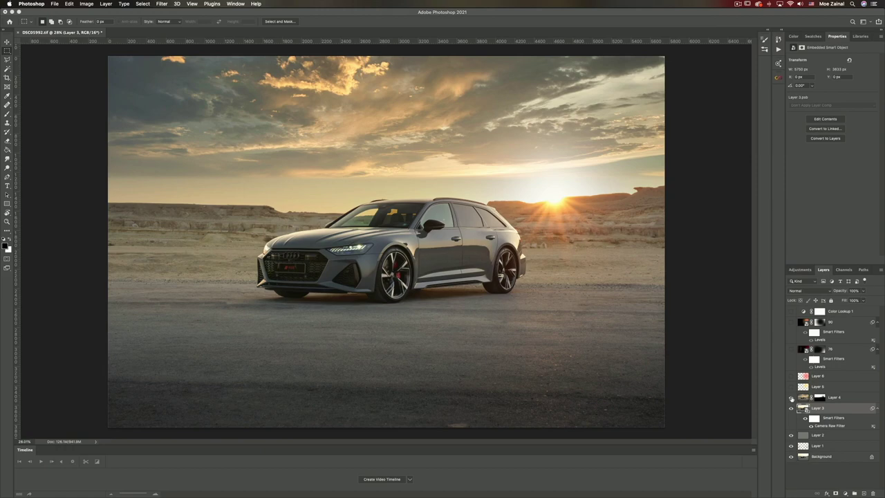
click(792, 398)
click(791, 398)
click(792, 399)
click(792, 398)
click(792, 398)
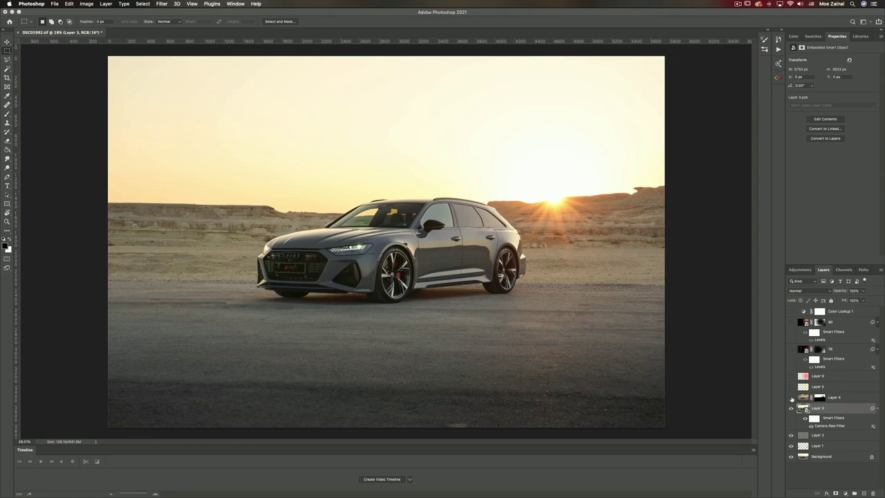
Step: With Layer 4's sky hidden, stamp the visible layers into a new Layer 7 above Layer 3
click(791, 398)
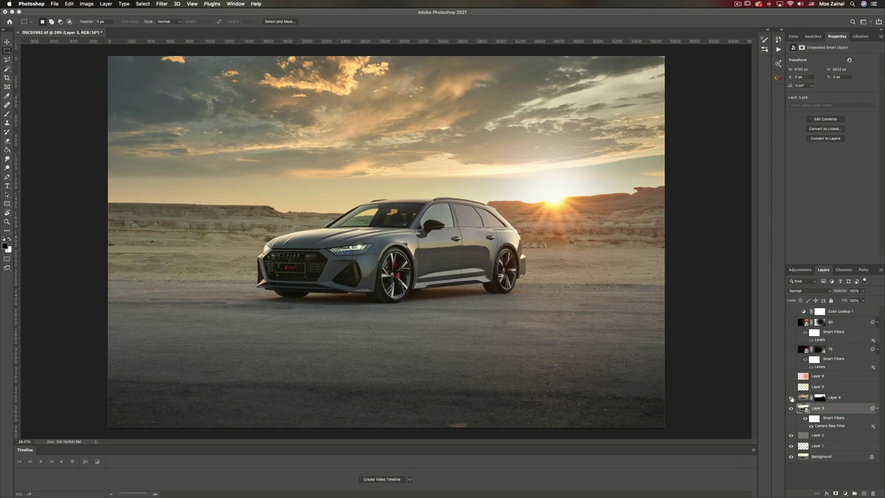
click(800, 398)
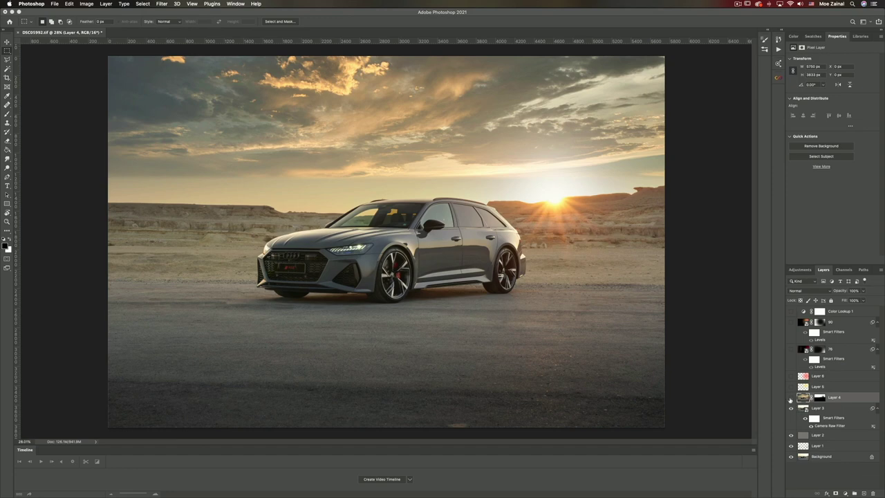
click(791, 399)
click(801, 409)
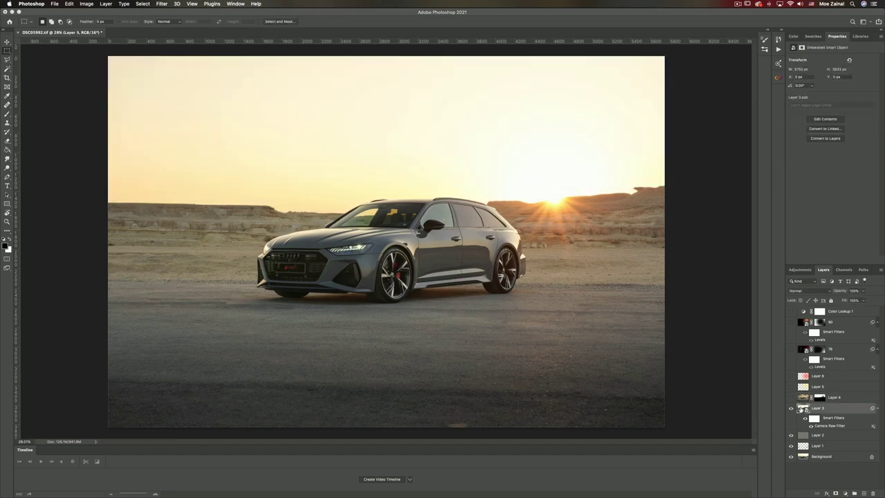
key(super+alt+shift+e)
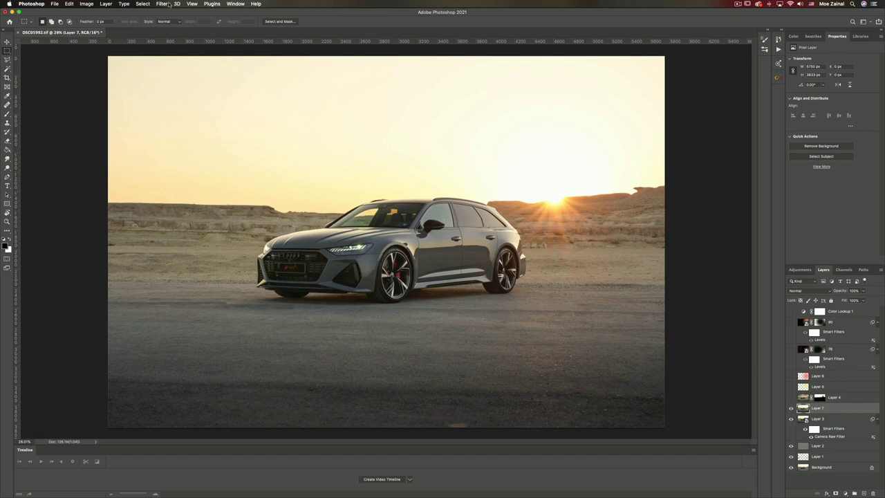
Step: Run Filter > Skylum Software > Luminar AI on the merged Layer 7
click(163, 4)
mouse_move(197, 184)
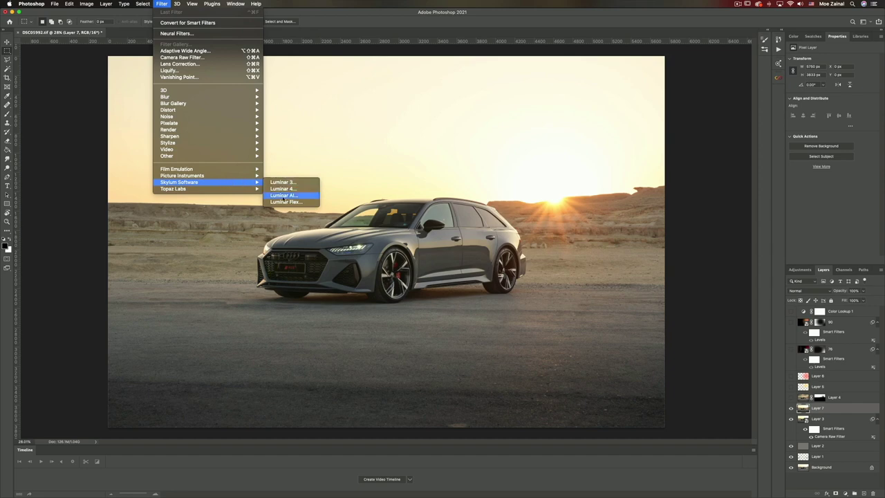
click(283, 196)
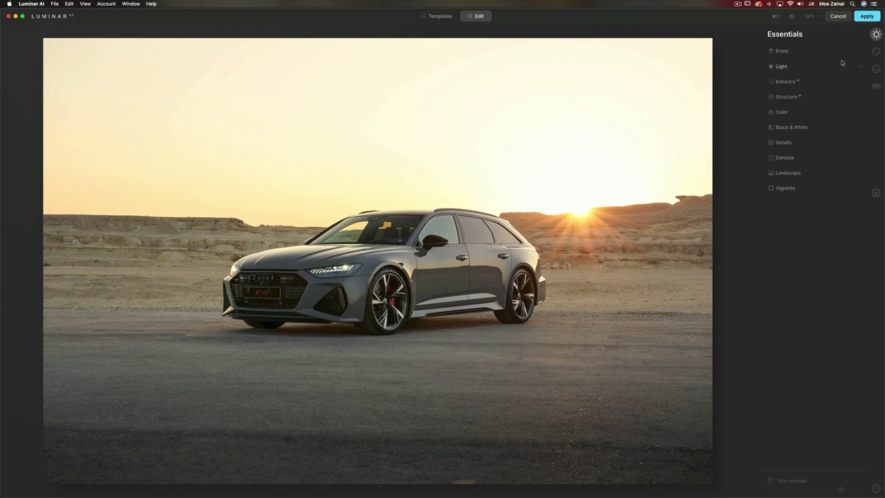
Step: In the Creative tools' Sky AI, choose Dramatic Sunset 3 from the Sky Selection list
click(875, 51)
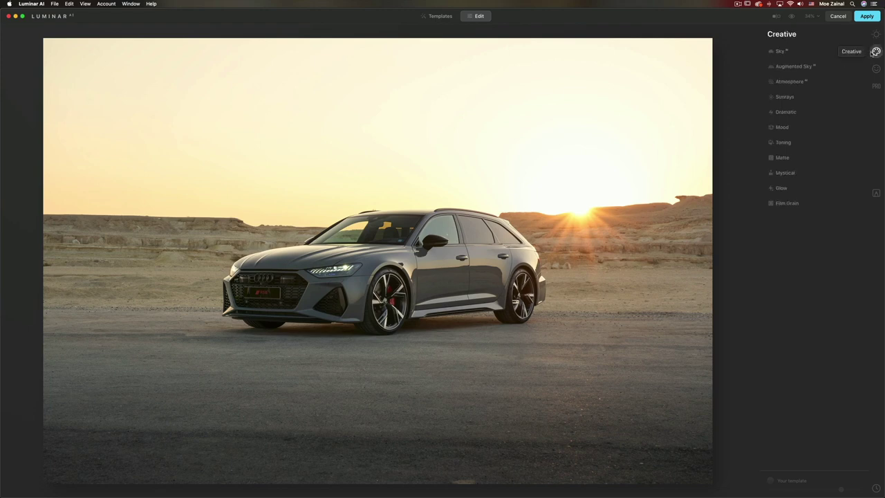
click(782, 53)
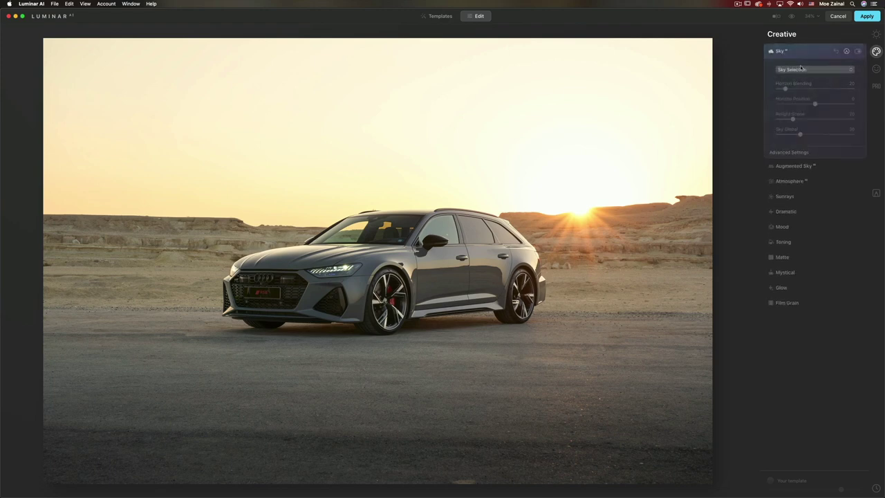
click(802, 69)
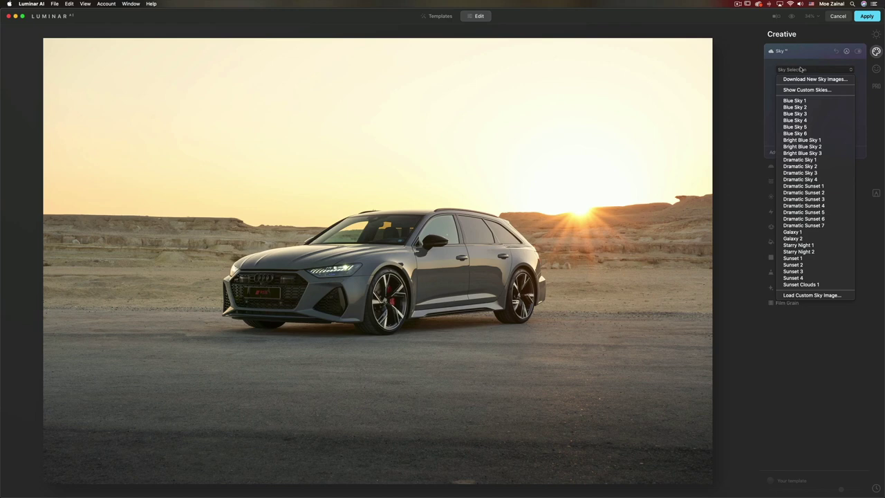
click(829, 200)
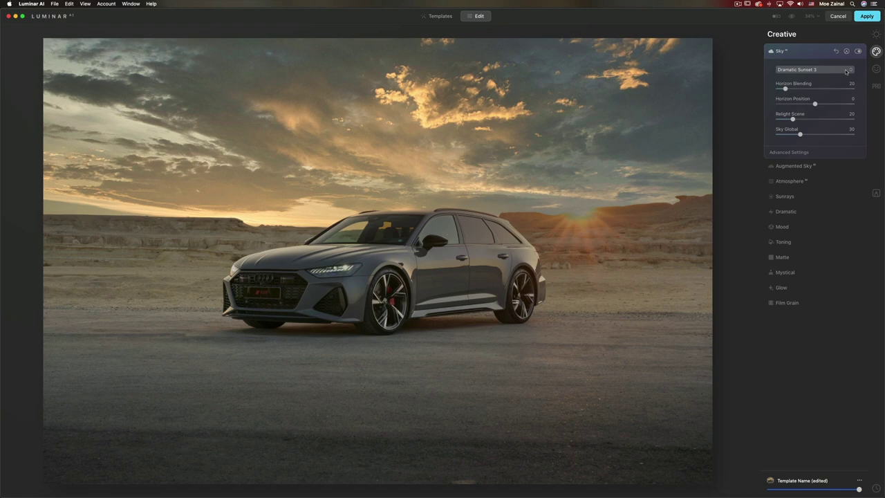
Step: Try Horizon Position 29, Relight Scene 0, lower Close Gaps and Sky Temperature 16, then cancel the edits
click(856, 152)
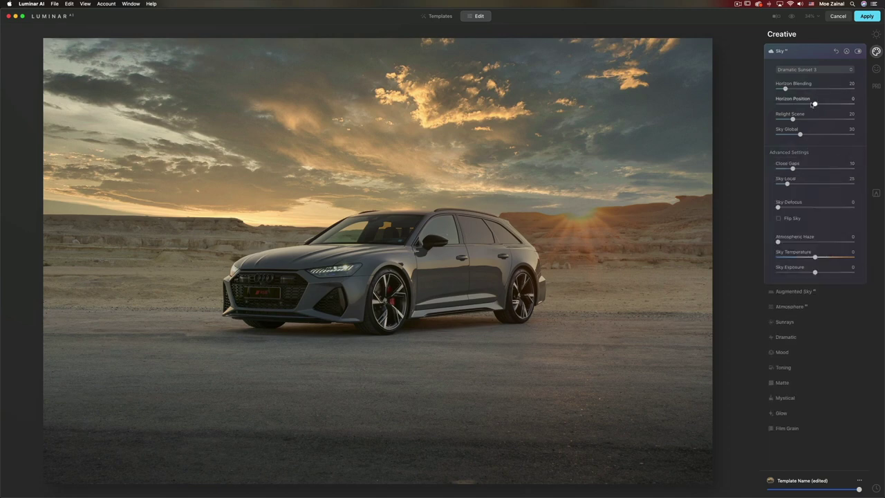
drag(815, 104, 801, 121)
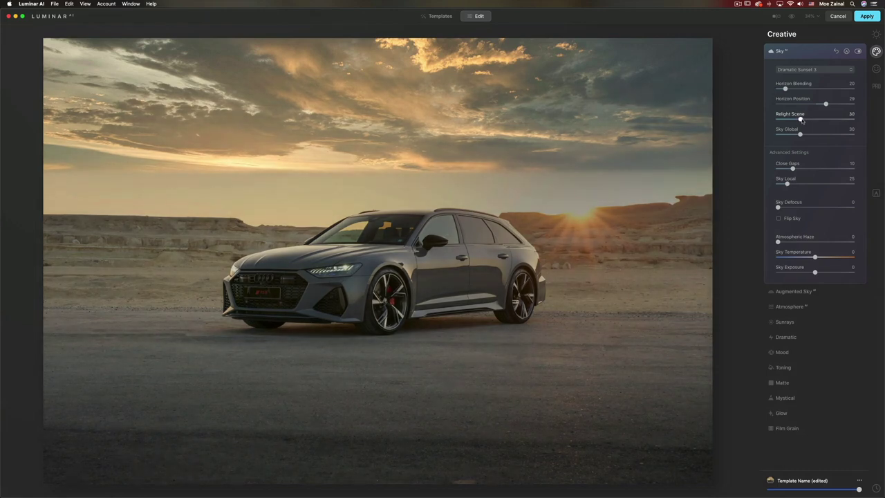
double_click(801, 121)
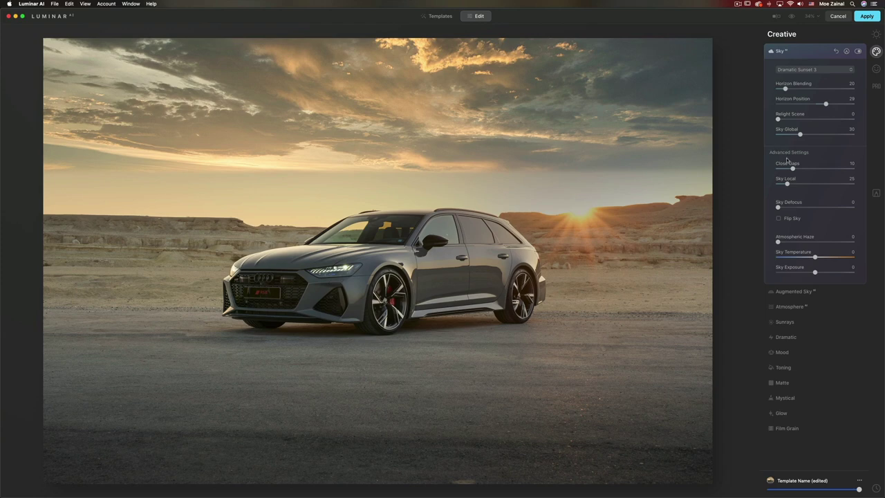
drag(793, 169, 791, 168)
drag(816, 258, 824, 252)
click(835, 16)
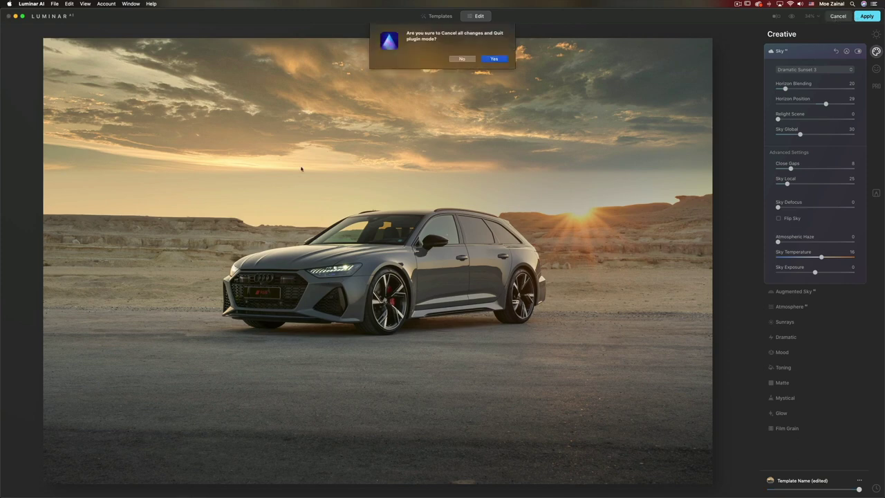
Step: Quit Luminar without changes, delete Layer 7, and show Layer 4's sky with its mask selected
click(493, 60)
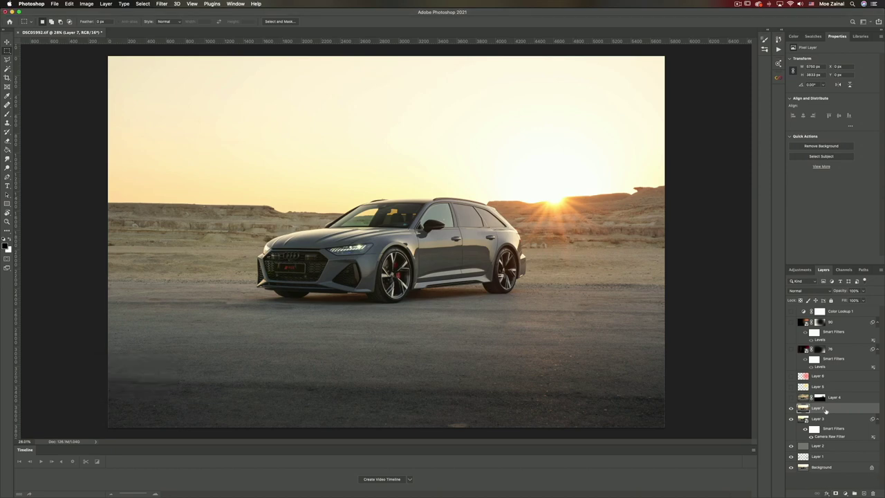
click(873, 494)
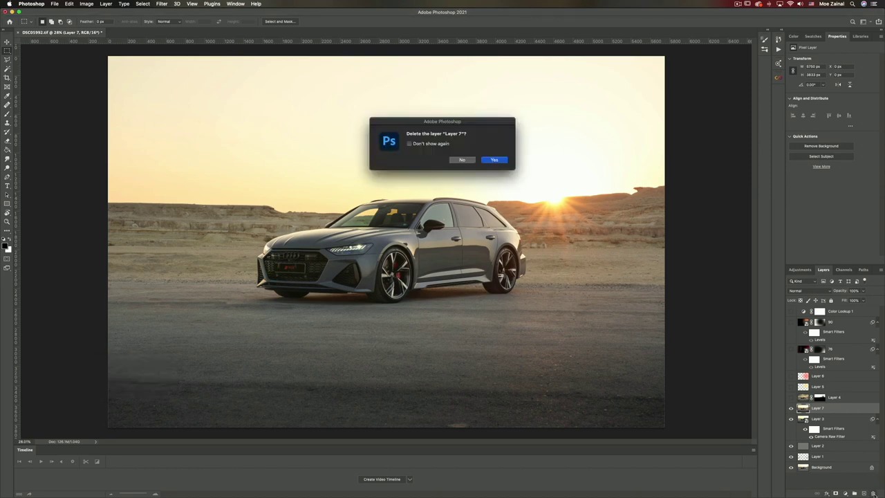
click(494, 159)
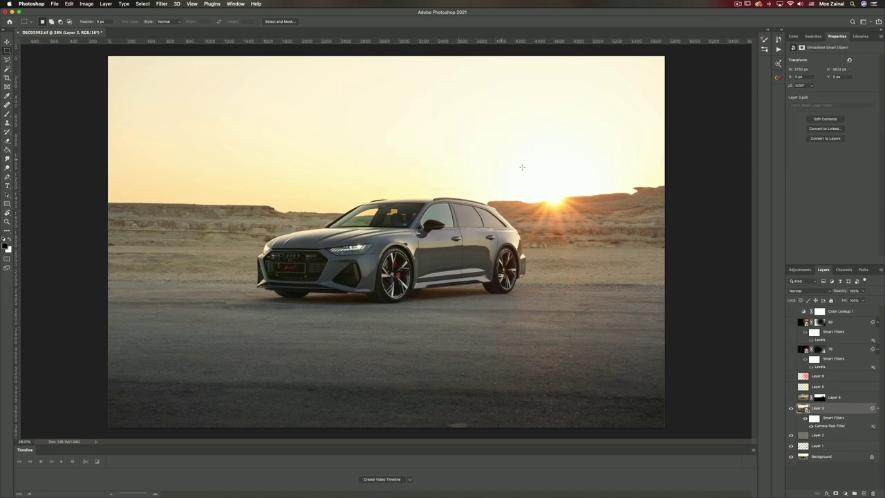
click(791, 396)
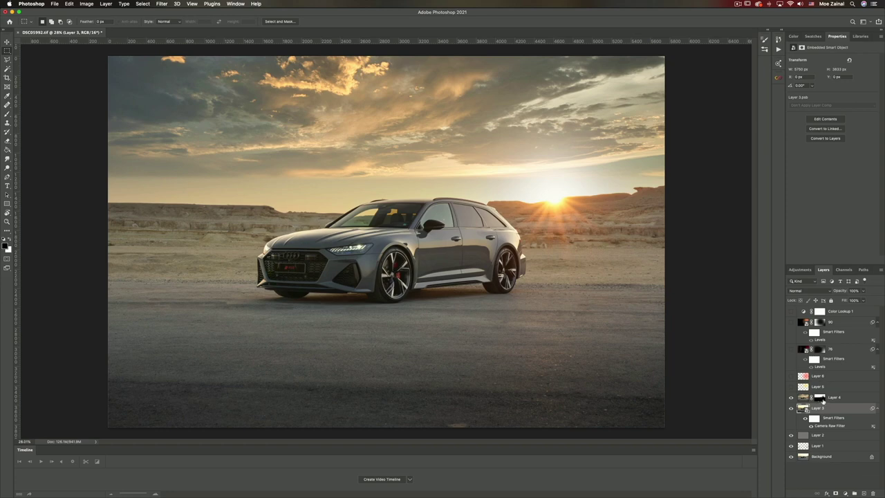
click(822, 399)
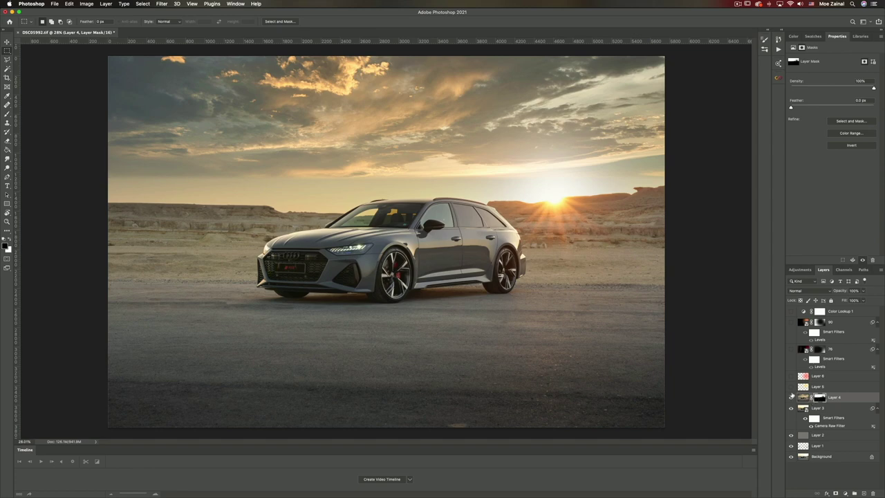
Step: Show Layer 5's overlay glow, keeping its opacity at 27%, plus the Soft Light Layer 6 tint at 4%
click(804, 387)
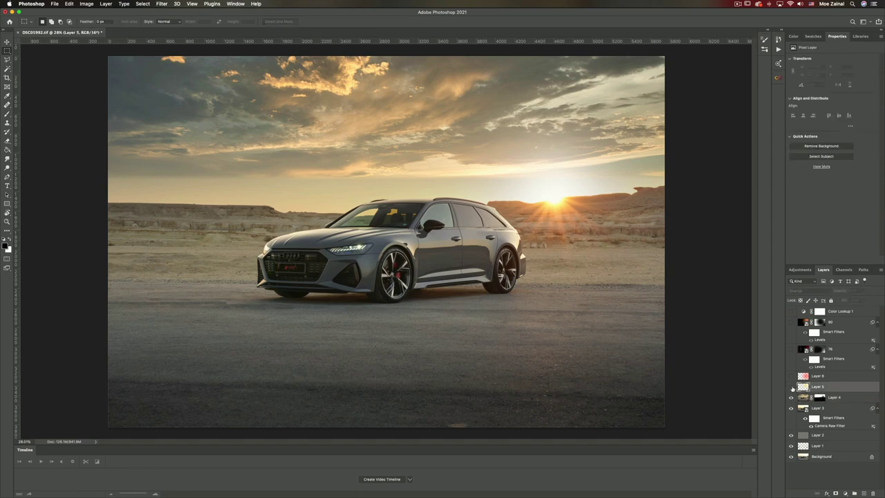
click(791, 388)
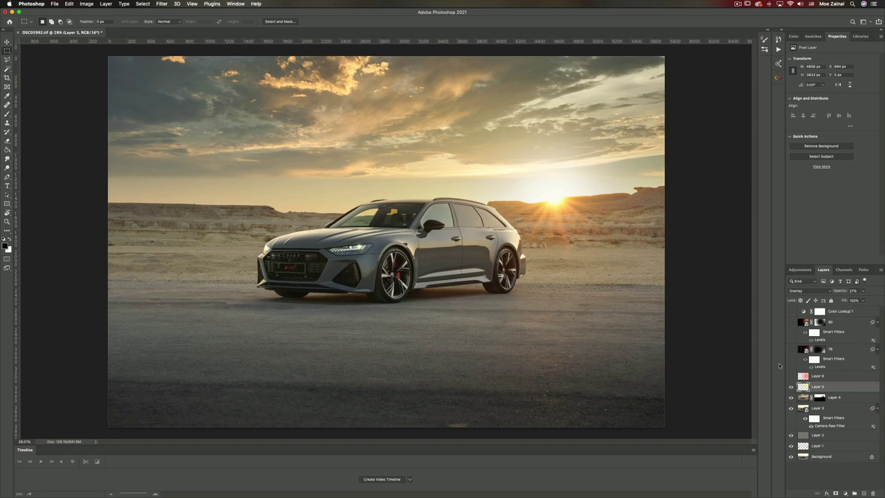
click(861, 290)
drag(858, 300, 879, 302)
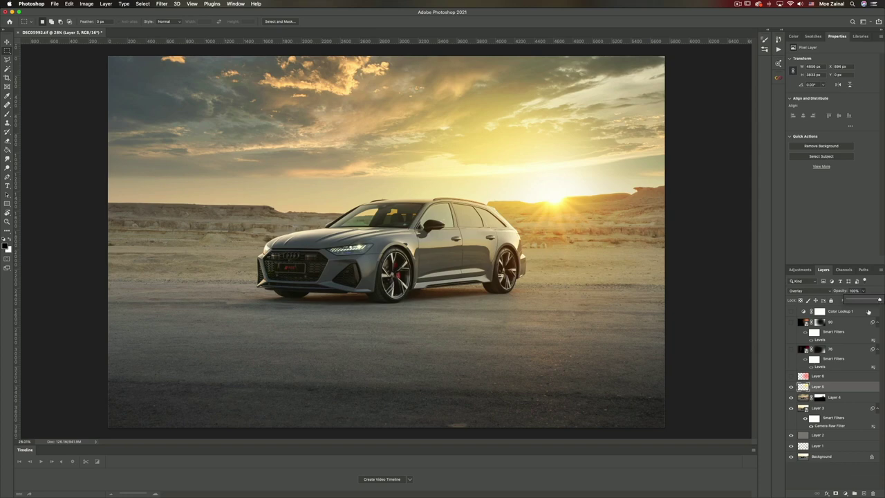
click(833, 241)
key(super+z)
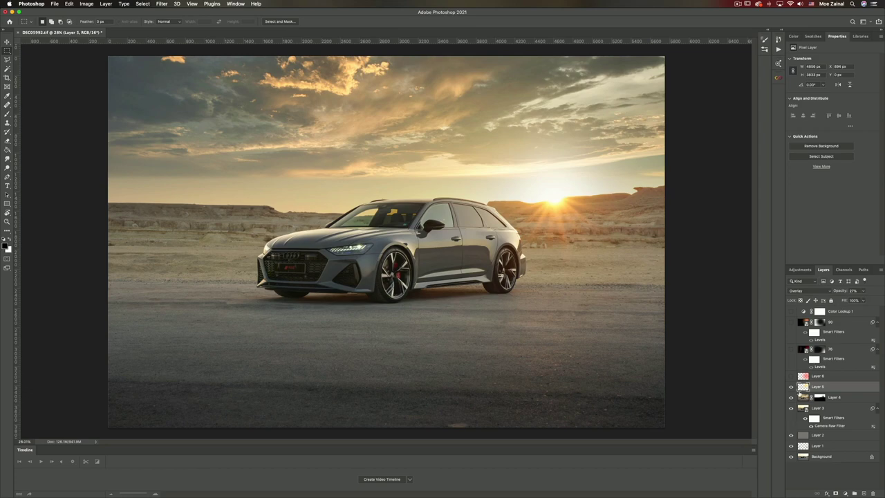
click(805, 380)
click(791, 376)
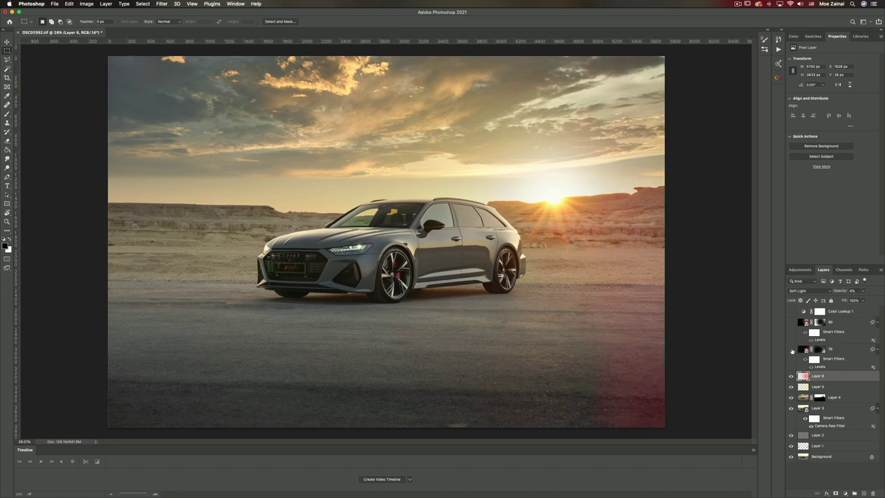
Step: Turn on the Screen-blended layer 80 flare at 100% and toggle it off and on to compare
click(796, 353)
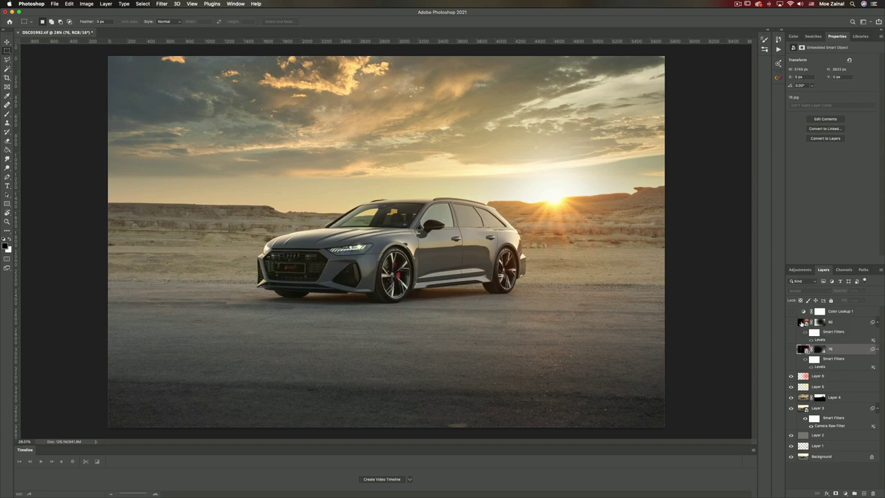
click(792, 323)
click(799, 322)
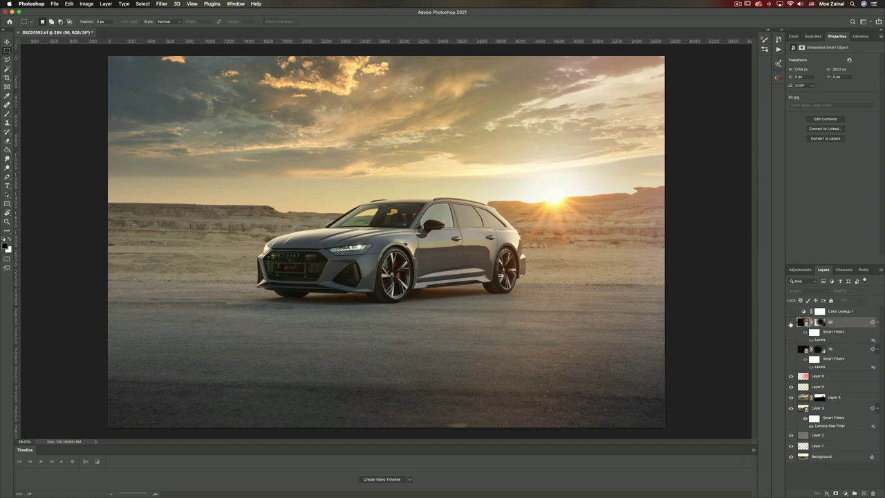
click(791, 322)
click(791, 322)
click(791, 322)
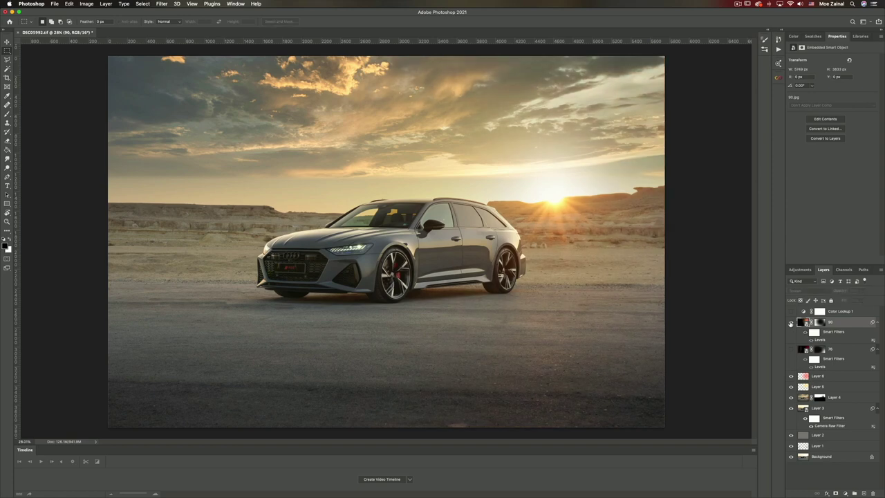
click(791, 322)
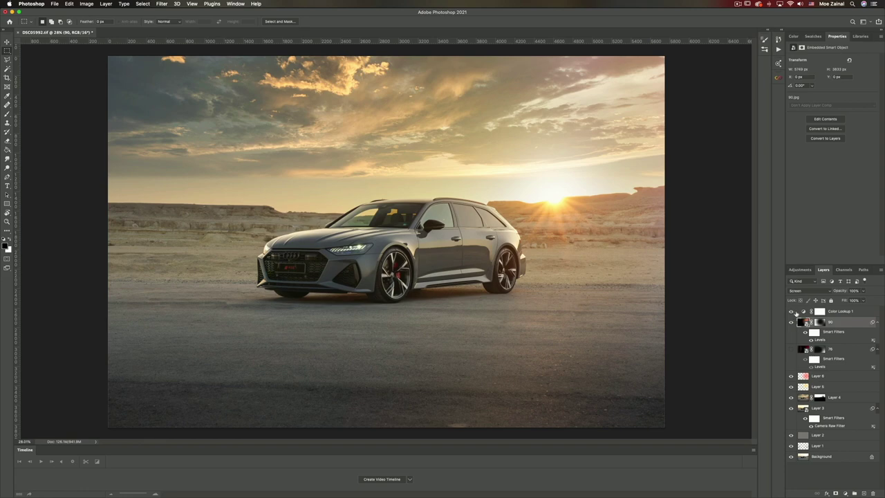
Step: Turn on the Color Lookup 1 grade, toggling it off and on twice to compare
click(791, 311)
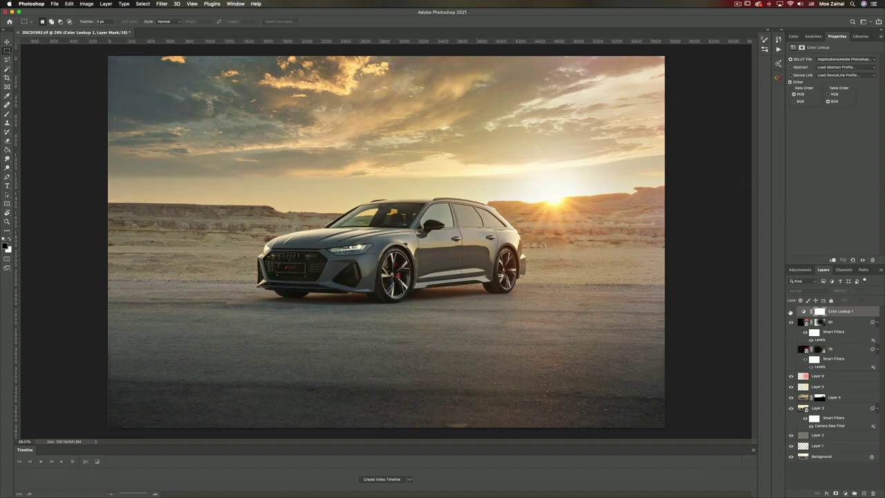
click(791, 311)
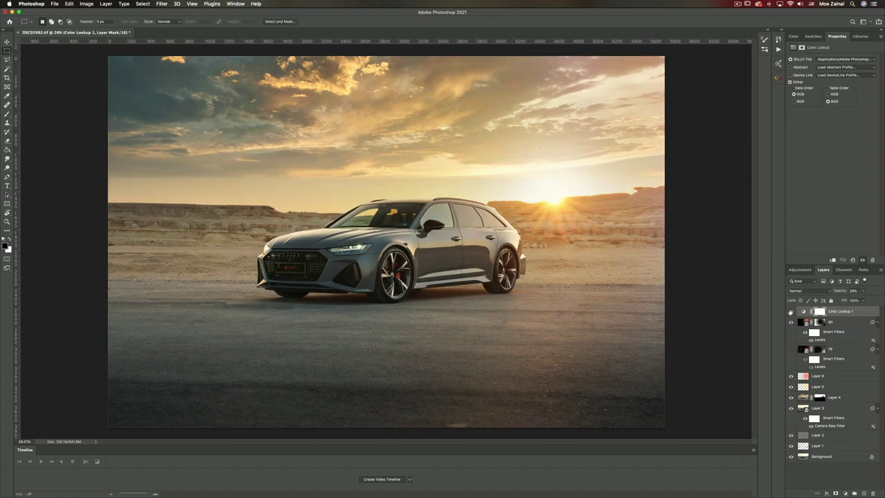
click(791, 311)
click(791, 312)
click(791, 312)
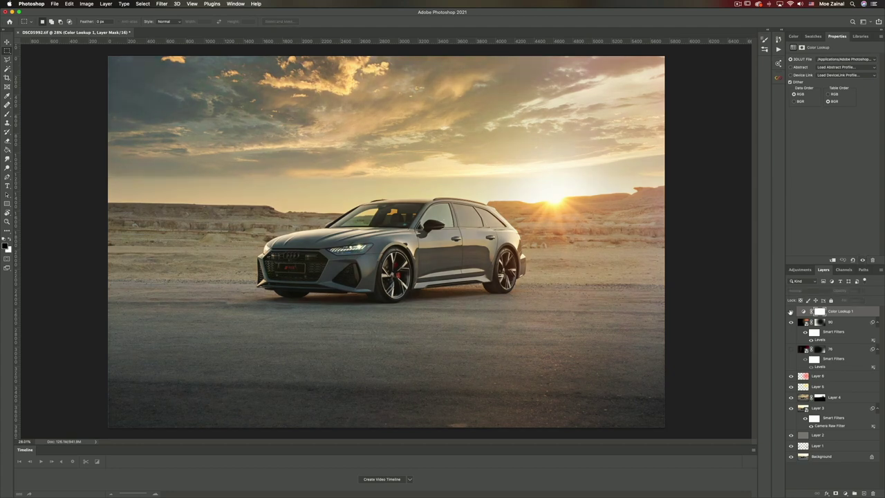
click(791, 311)
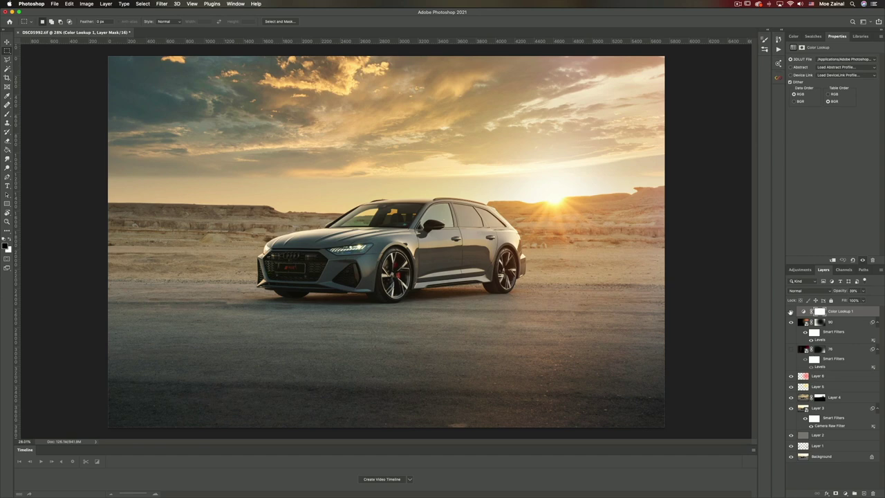
Step: Switch to Capture One 20 and sweep the before/after divider across DSC05992.tif's scene and car
key(super+Tab)
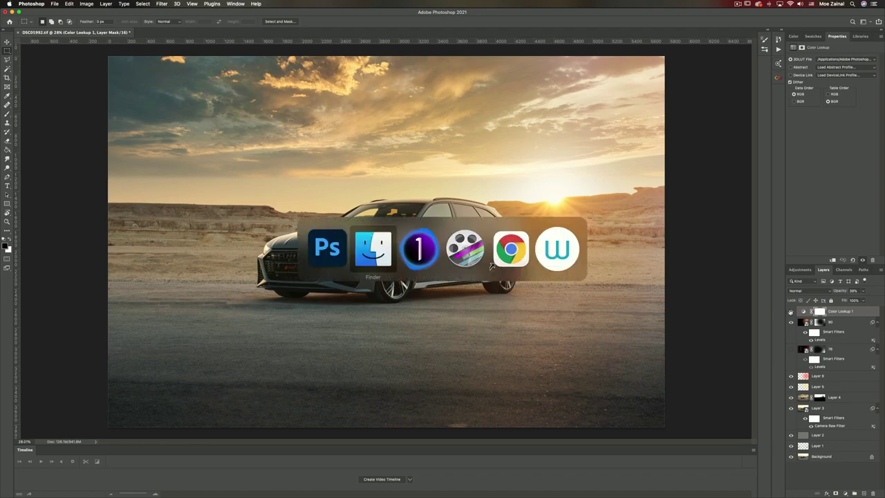
click(420, 261)
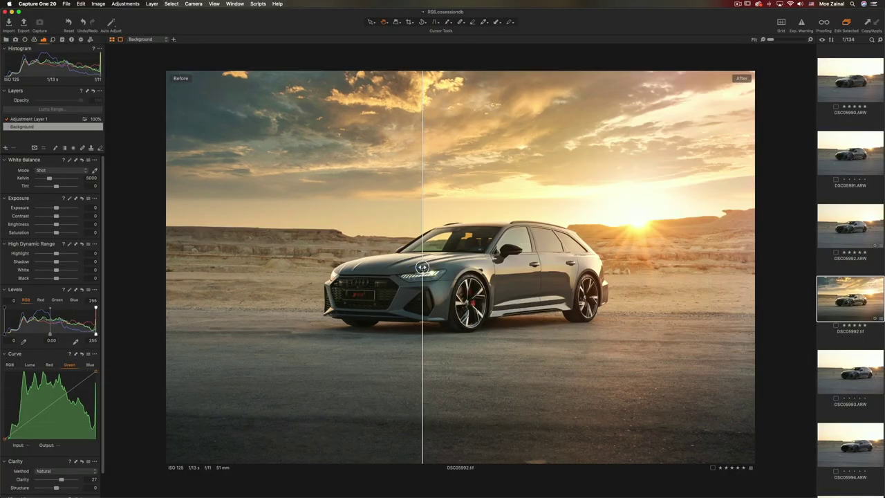
drag(421, 267, 793, 294)
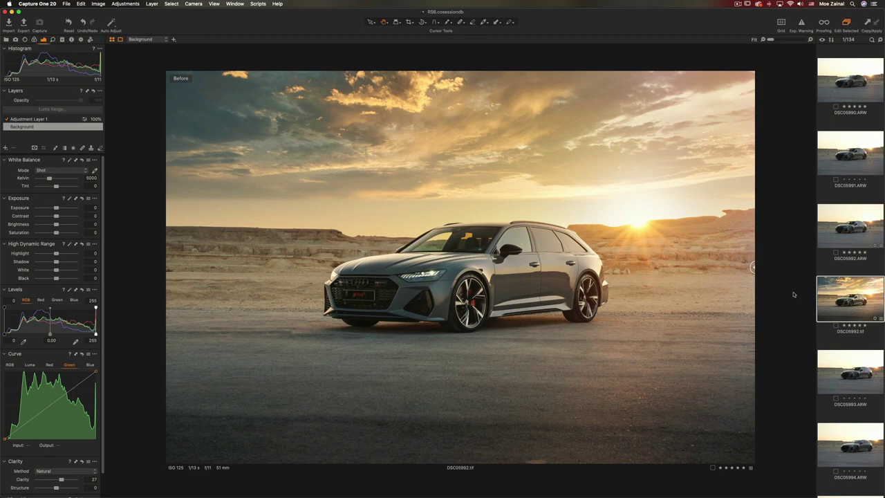
drag(753, 267, 489, 274)
scroll(74, 413, down, 3)
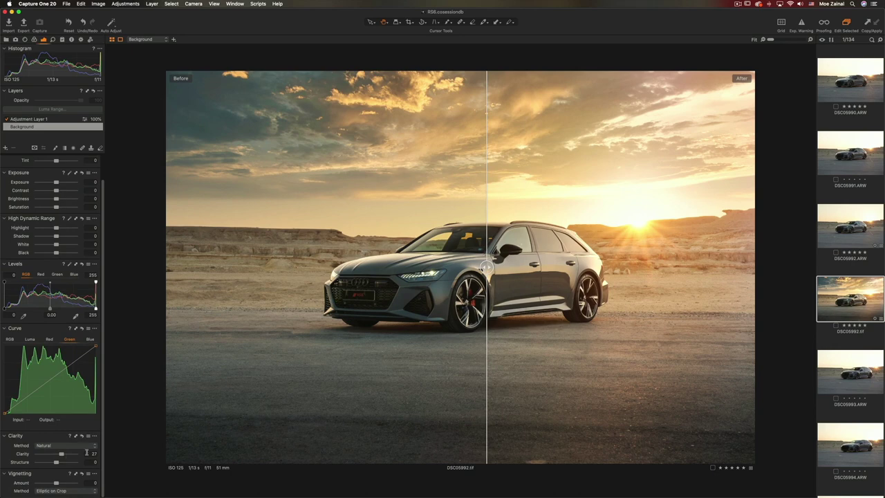
drag(487, 266, 340, 266)
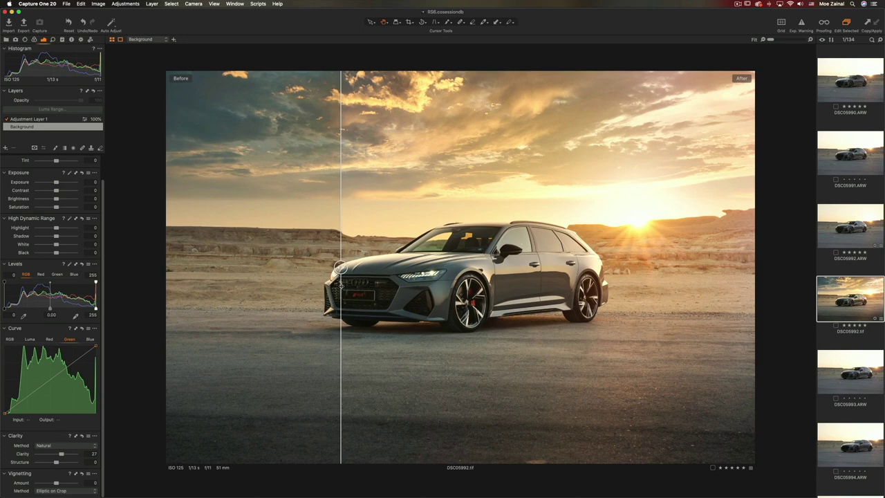